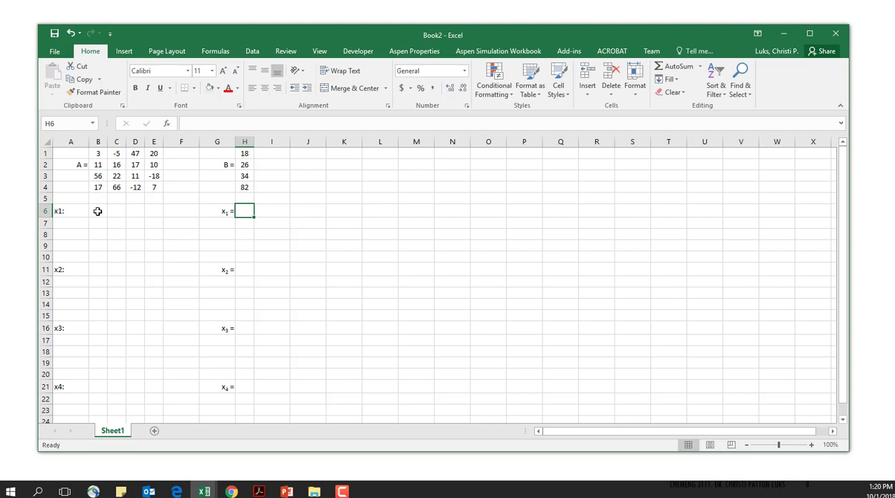
- Copy the coefficient matrix A from B1:E4 into the x1 block starting at B6
click(98, 211)
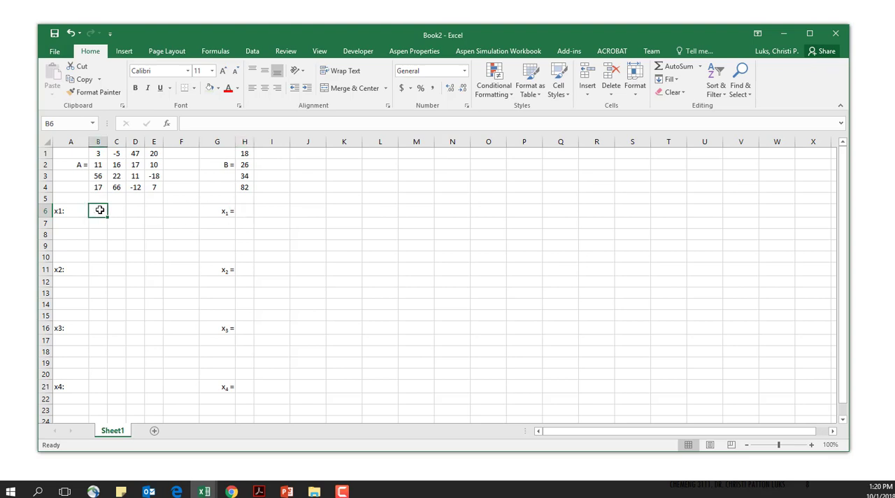
drag(96, 154, 153, 186)
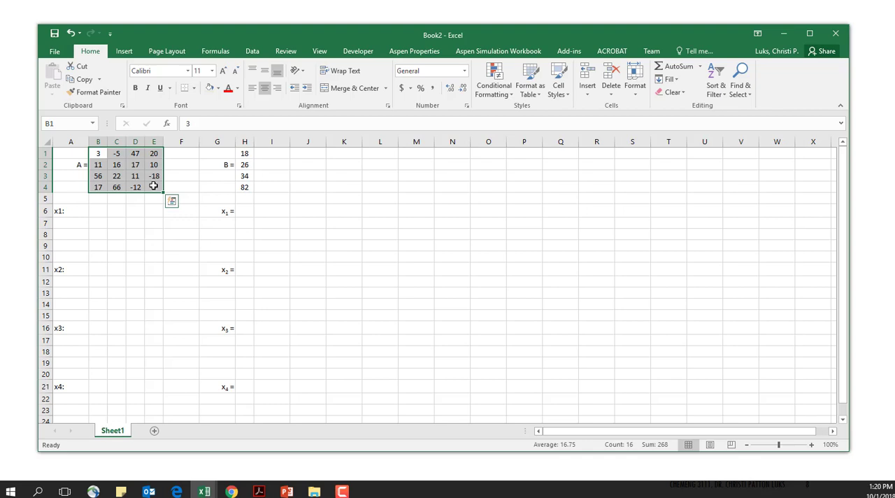
key(ctrl+c)
click(102, 211)
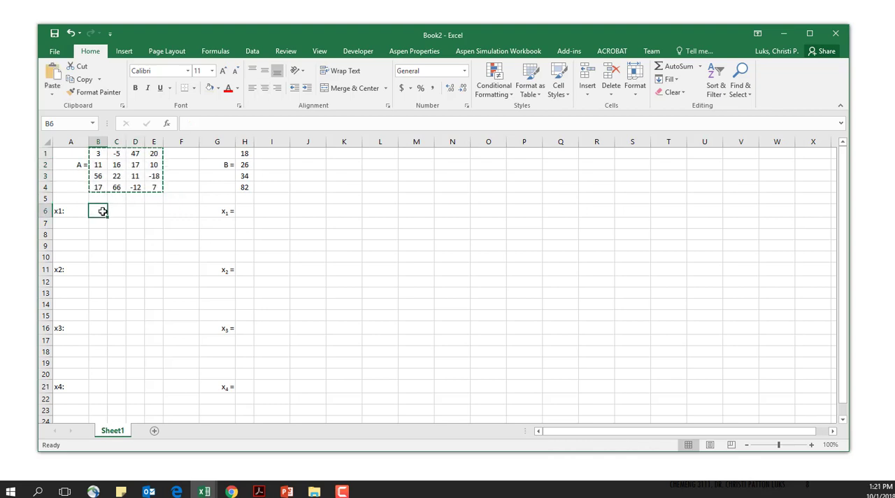
key(ctrl+v)
click(135, 211)
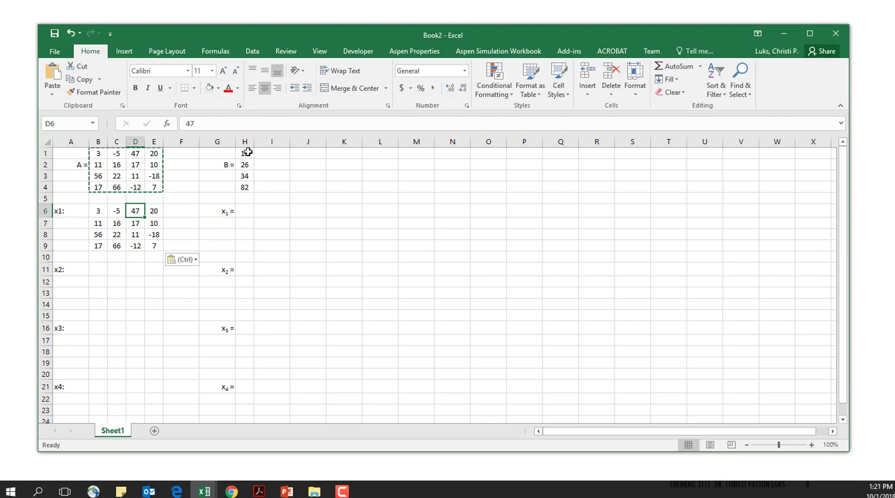
- Replace the first column of the x1 matrix, B6:B9, with a copy of the B vector from H1:H4
drag(248, 153, 248, 186)
key(ctrl+c)
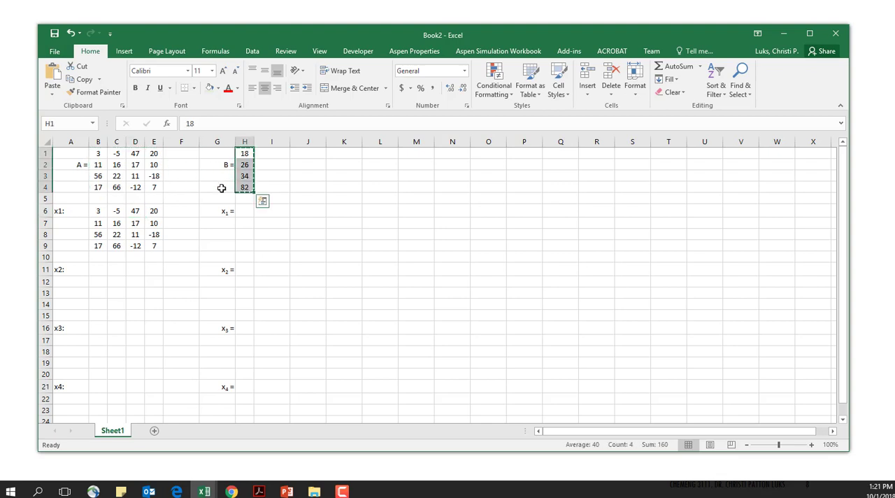
click(98, 211)
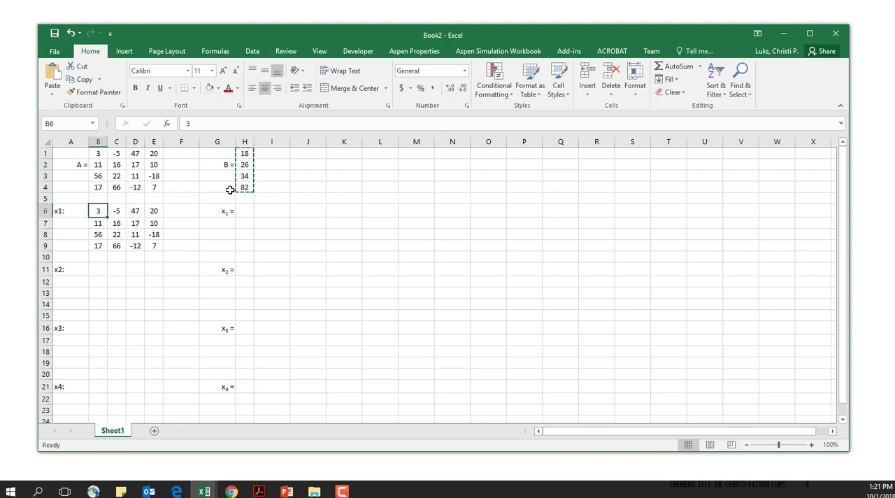
key(ctrl+v)
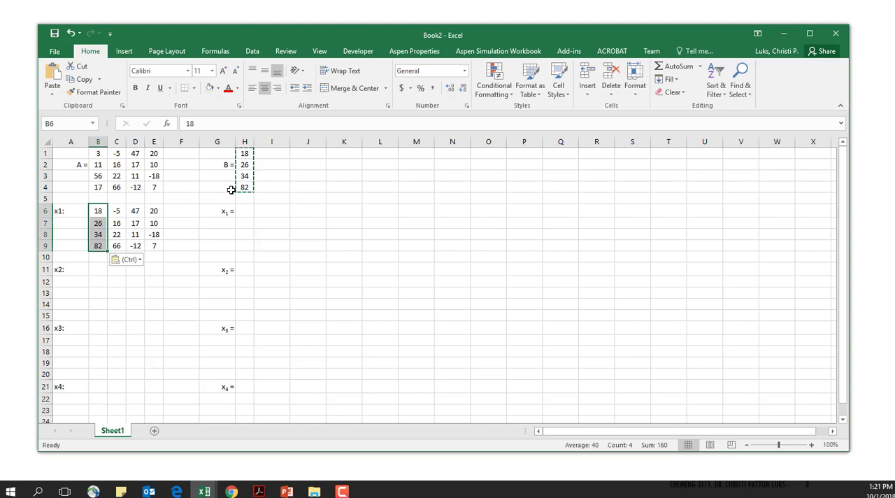
- Enter the formula =MDETERM(B6:E9)/MDETERM(B1:E4) for x1 in H6 and widen column H slightly
click(209, 208)
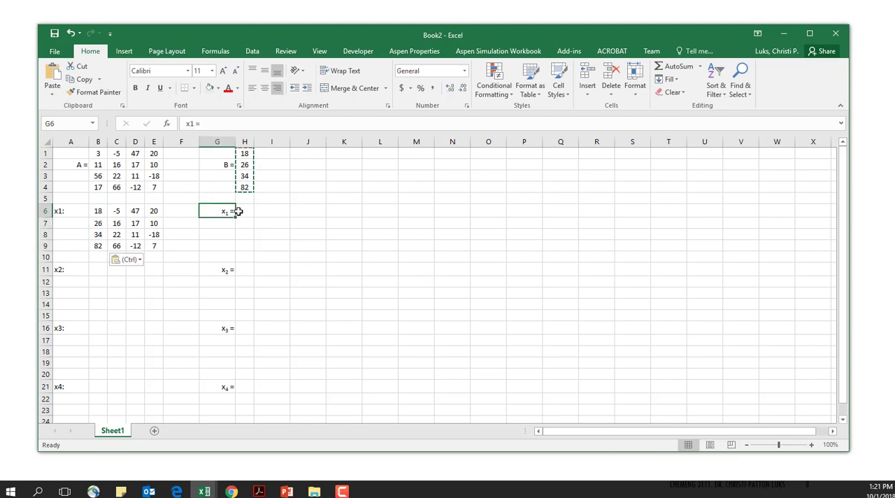
click(244, 212)
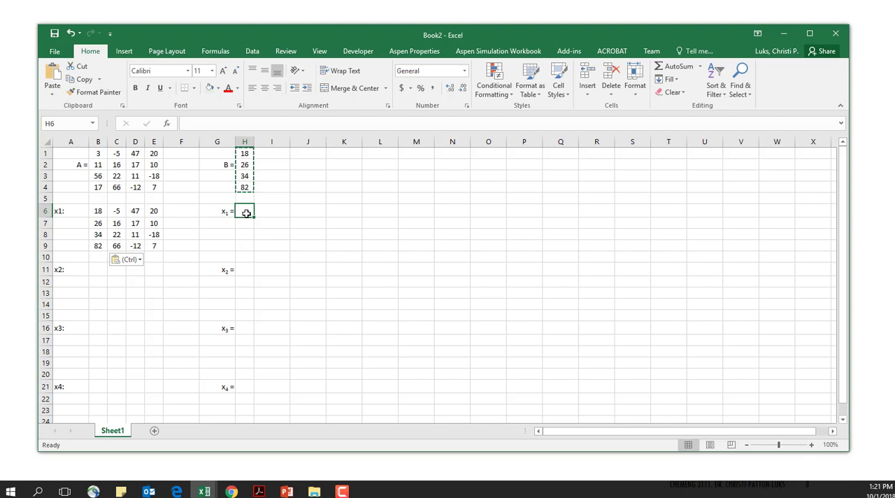
text(=m)
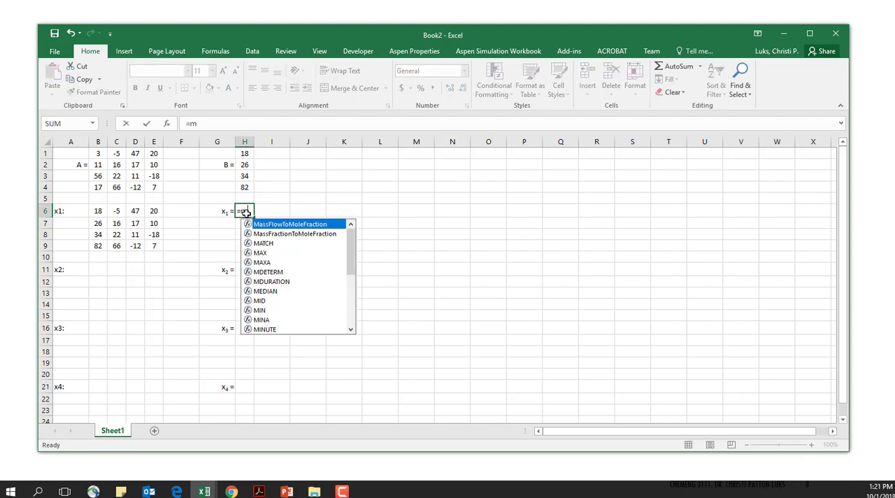
text(determ)
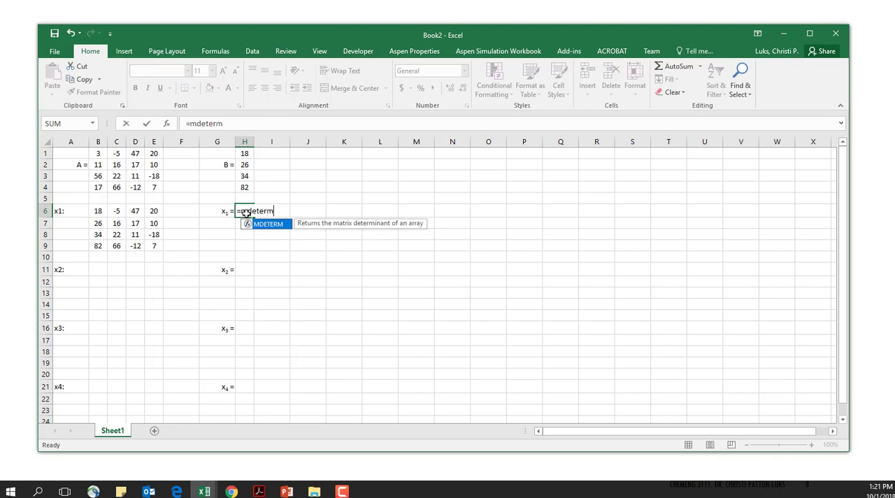
text(()
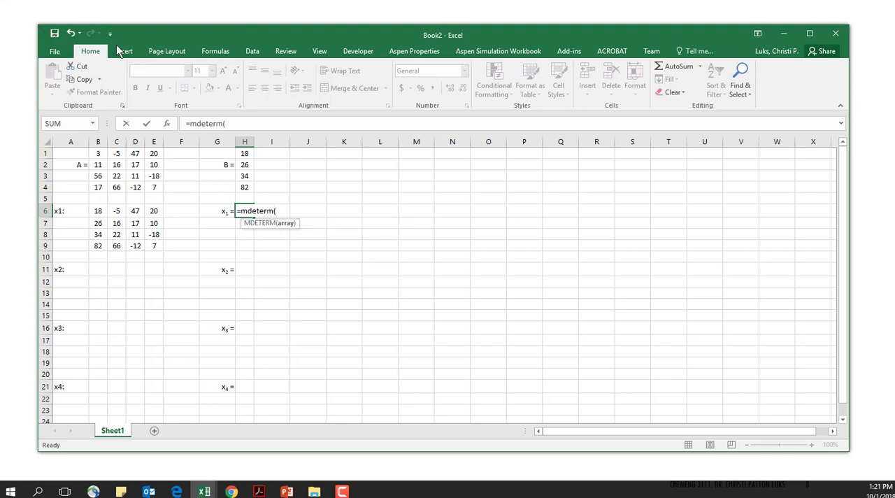
drag(99, 209, 154, 242)
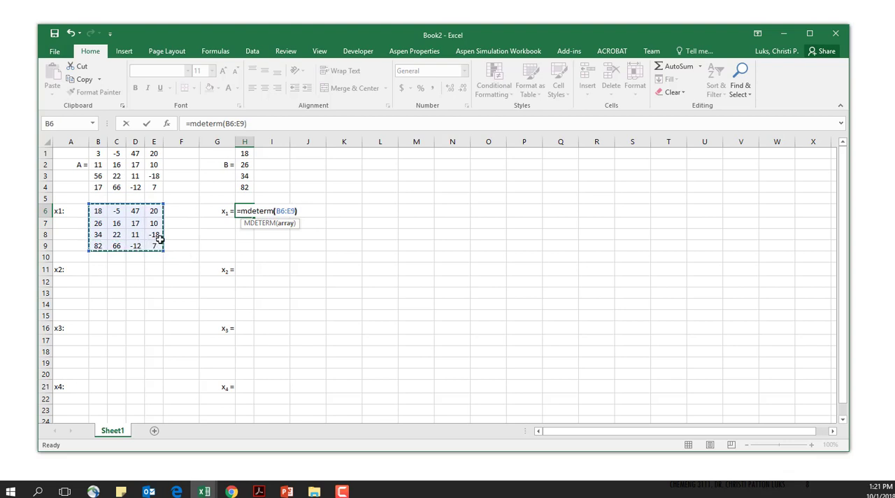
text()/)
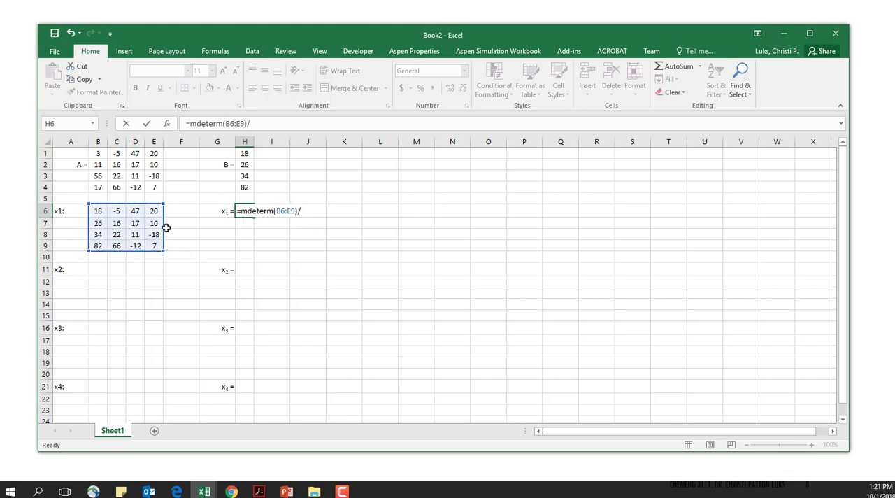
text(mdeter)
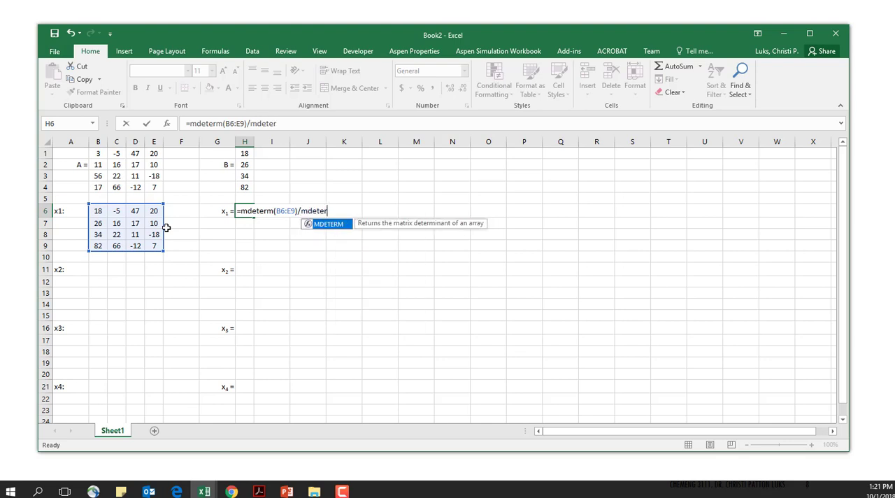
text(m()
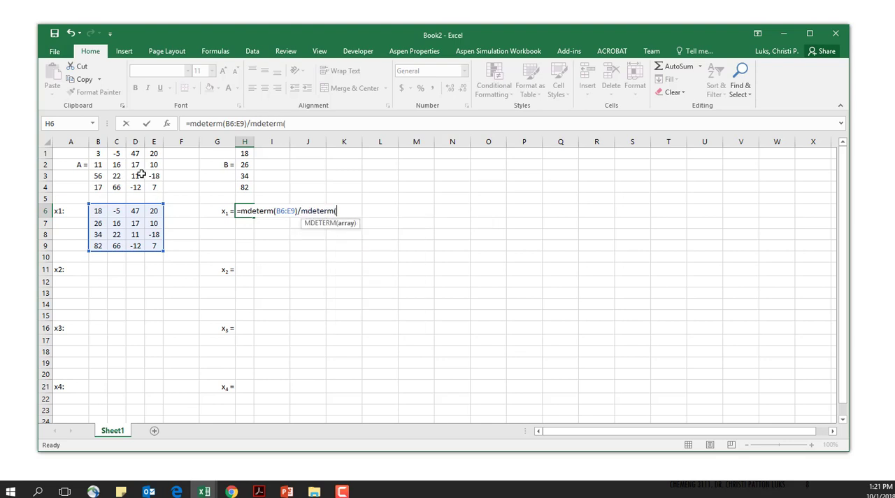
drag(98, 153, 151, 186)
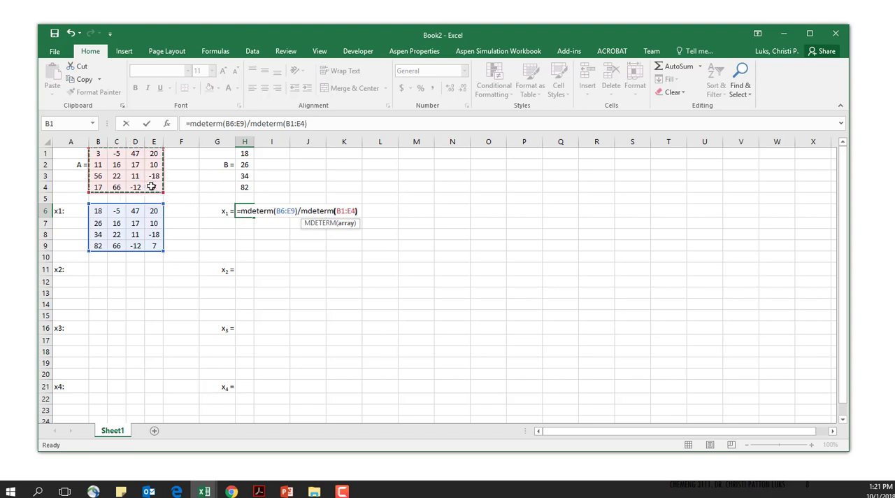
key(Return)
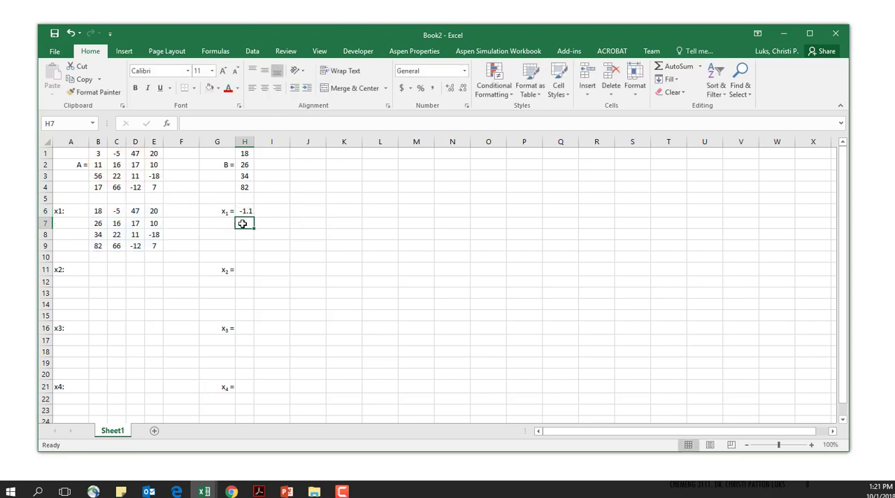
drag(252, 142, 255, 139)
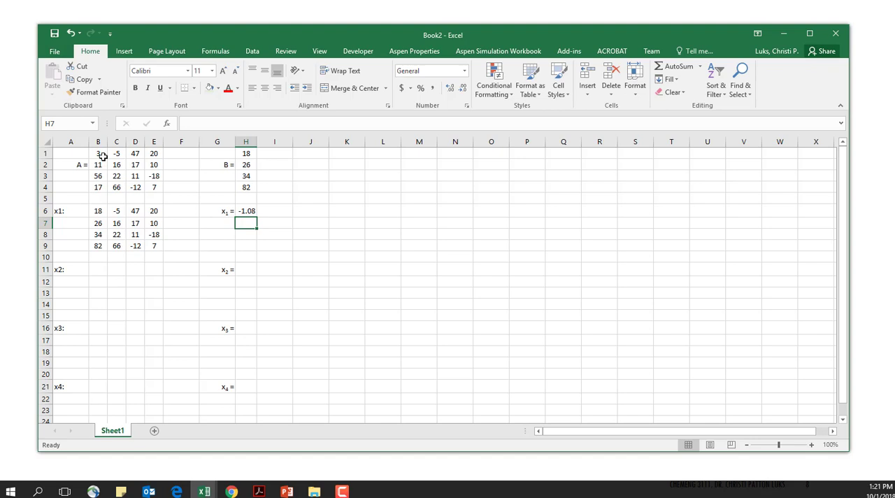
- Copy matrix A from B1:E4 into the x2, x3 and x4 blocks starting at B11, B16 and B21
drag(100, 155, 153, 184)
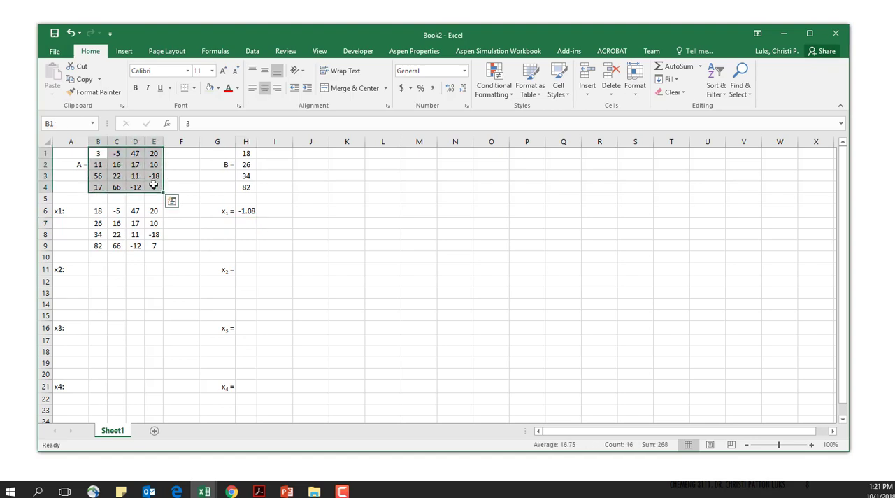
key(ctrl+c)
click(101, 270)
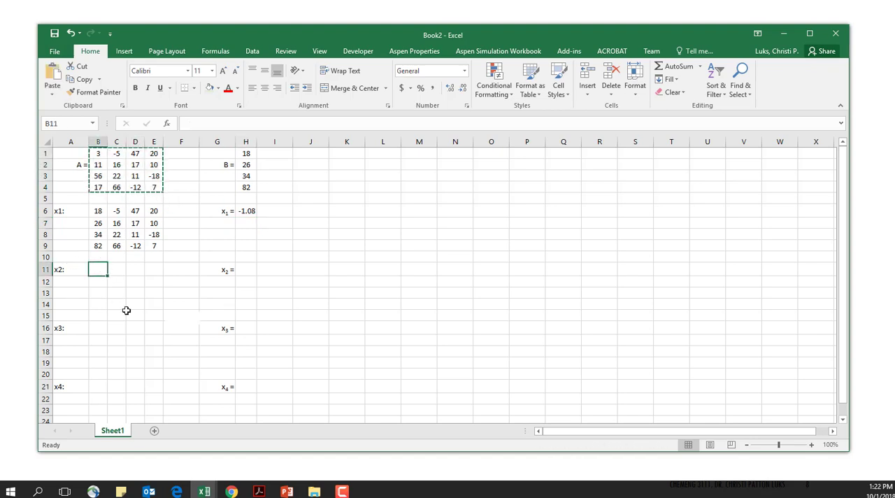
key(ctrl+v)
click(98, 330)
key(ctrl+v)
click(95, 385)
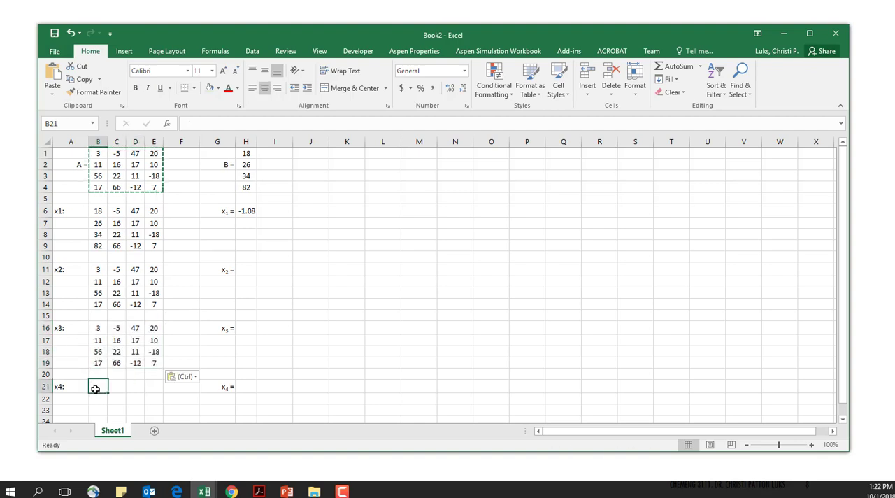
key(ctrl+v)
- Copy the B vector from H1:H4 over the second column of the x2 matrix, the third of x3 and the fourth of x4
drag(245, 154, 245, 184)
key(ctrl+c)
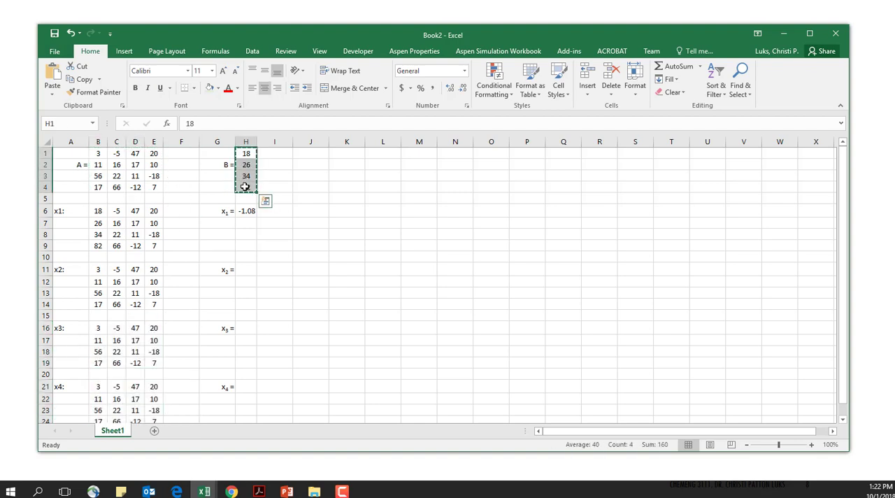
click(118, 269)
key(ctrl+v)
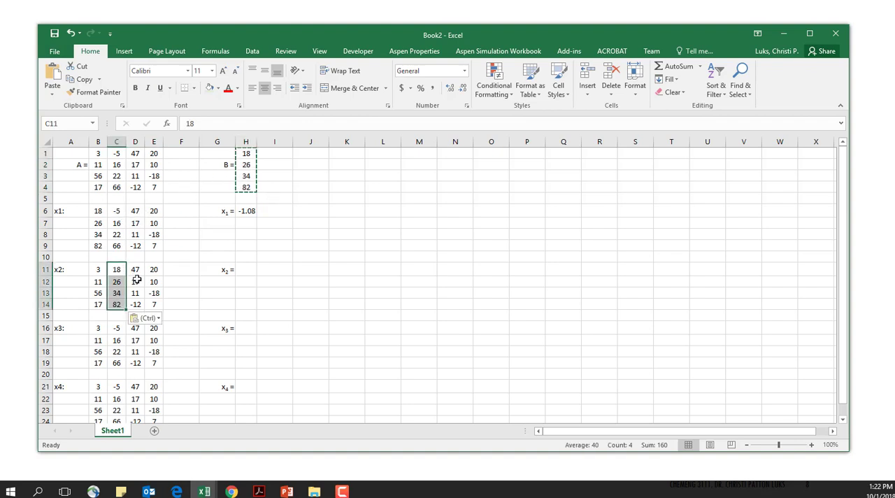
click(133, 331)
key(ctrl+v)
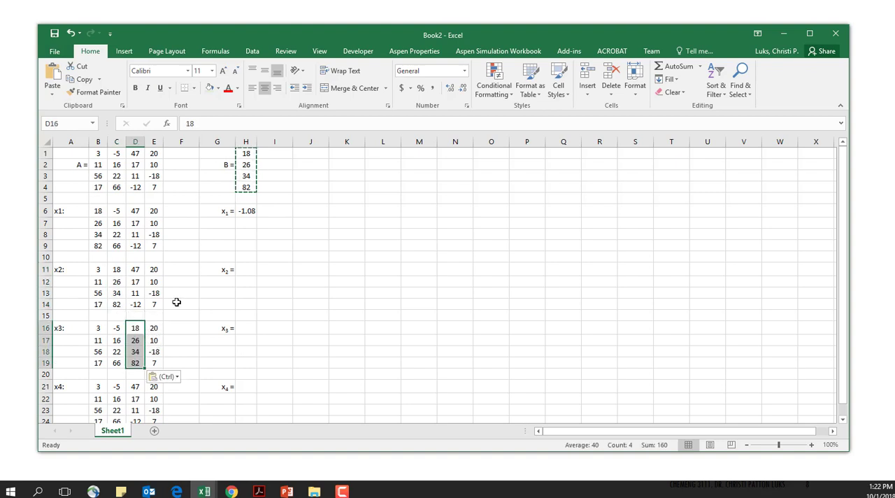
click(157, 385)
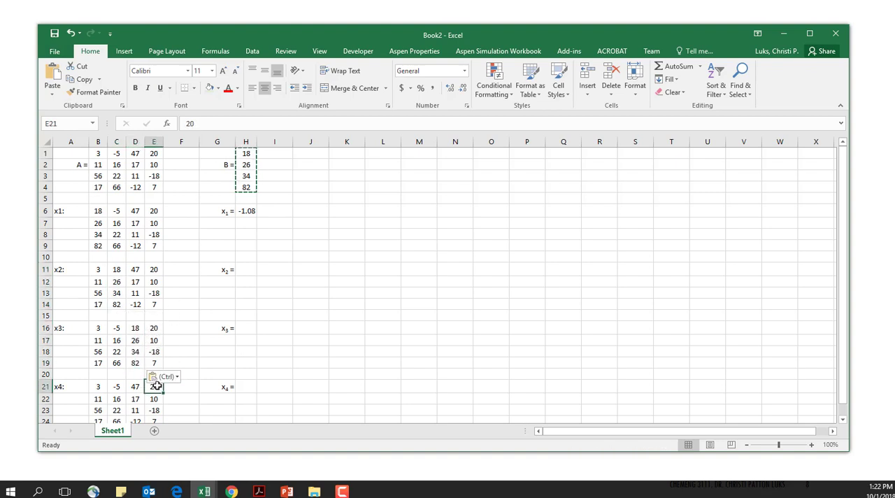
key(ctrl+v)
click(178, 362)
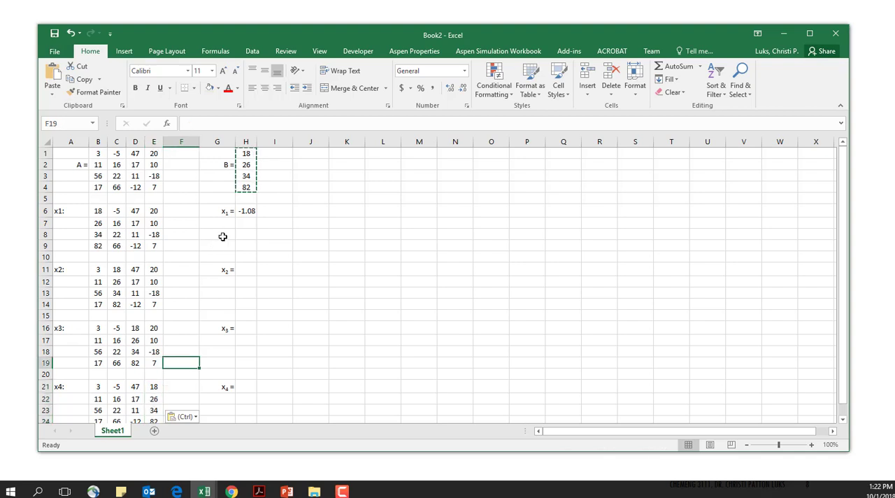
- Make the denominator range in the H6 formula absolute as $B$1:$E$4
click(246, 210)
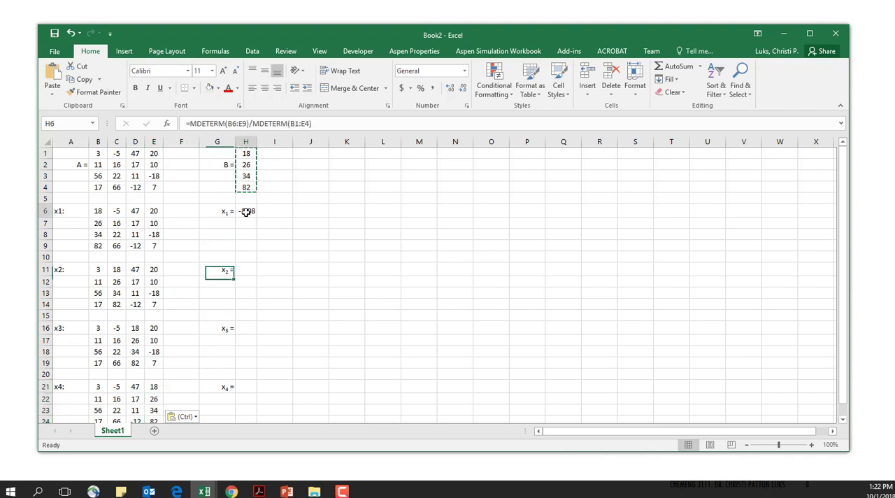
click(249, 127)
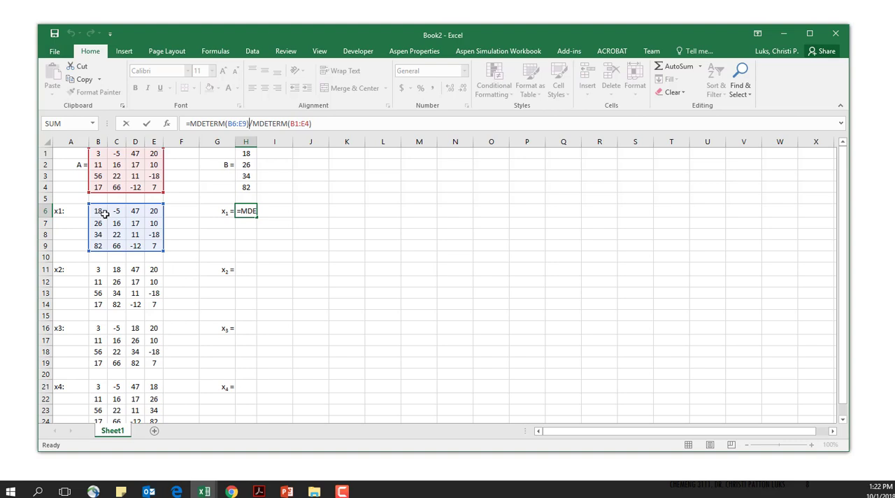
click(297, 124)
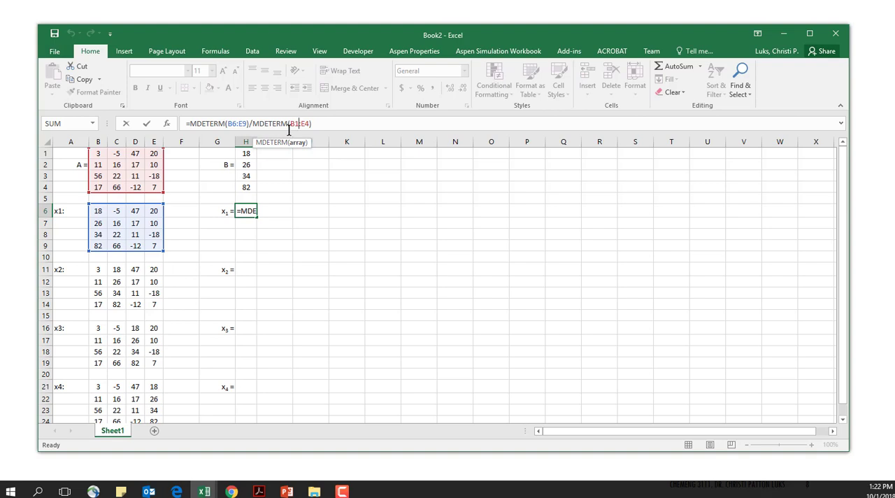
key(F4)
click(311, 124)
key(F4)
key(Return)
- Copy the x1 formula from H6 into H11, H16 and H21 to calculate x2, x3 and x4
click(250, 212)
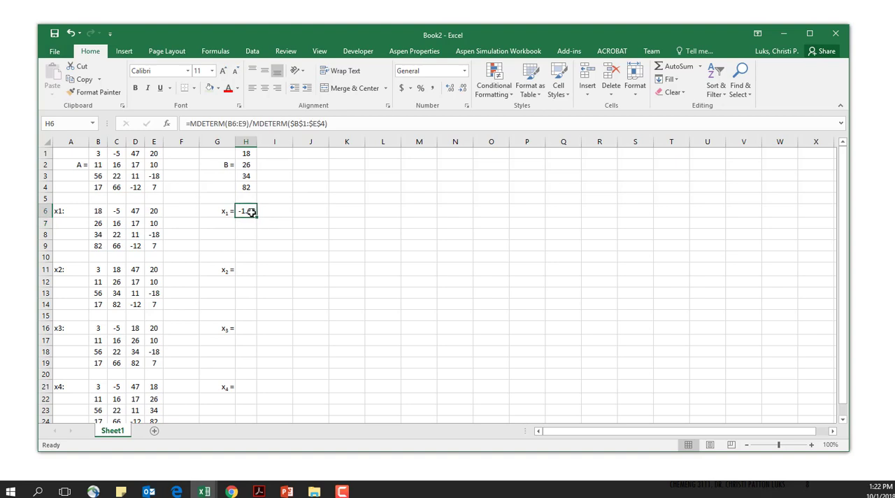
key(ctrl+c)
click(245, 268)
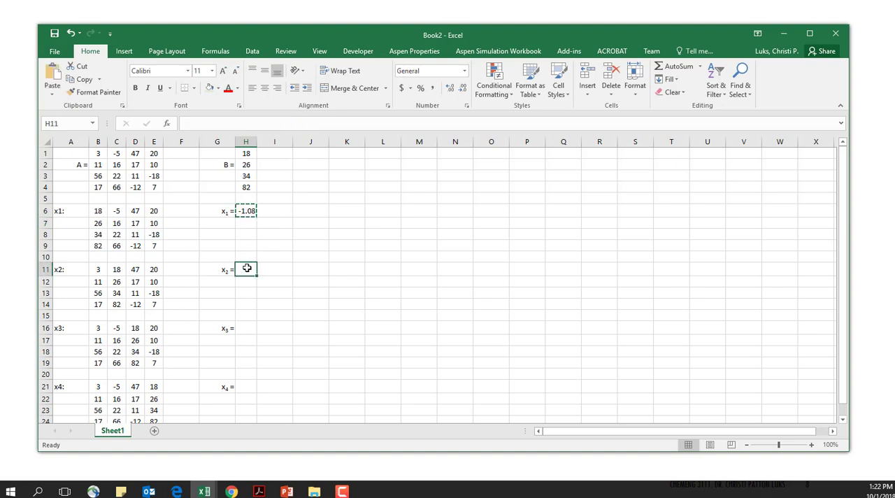
key(ctrl+v)
click(246, 316)
click(246, 328)
key(ctrl+v)
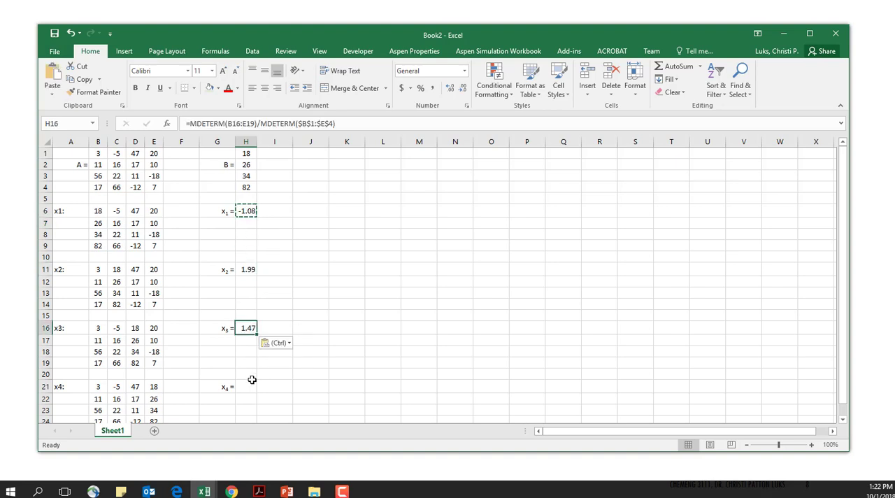
click(247, 385)
key(ctrl+v)
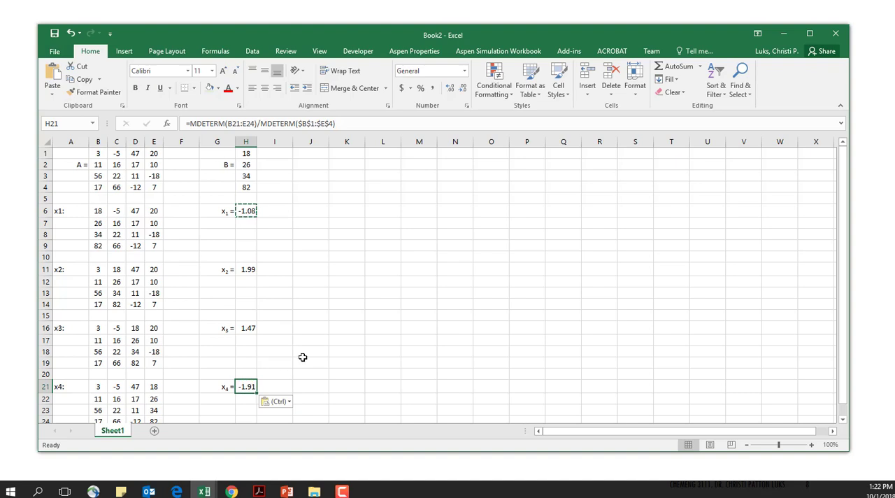
click(284, 350)
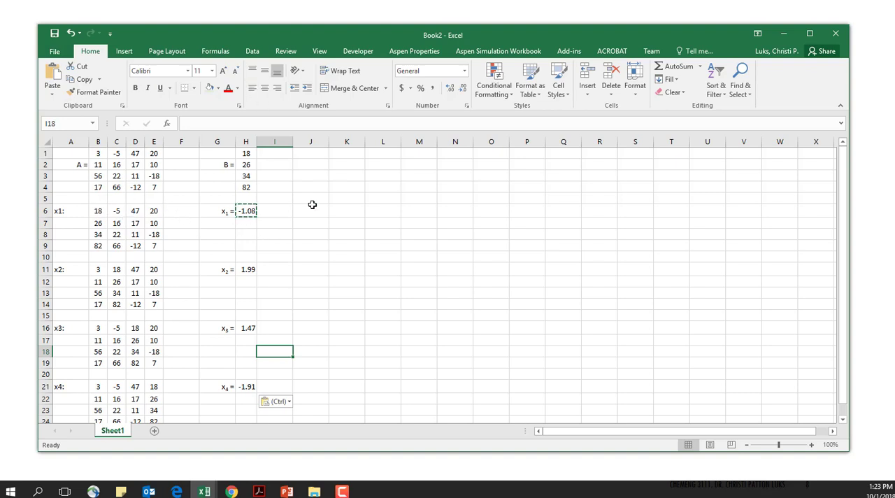
- Start recording a macro named determinant with shortcut Ctrl+x, stored in This Workbook, with cell H7 selected
click(250, 211)
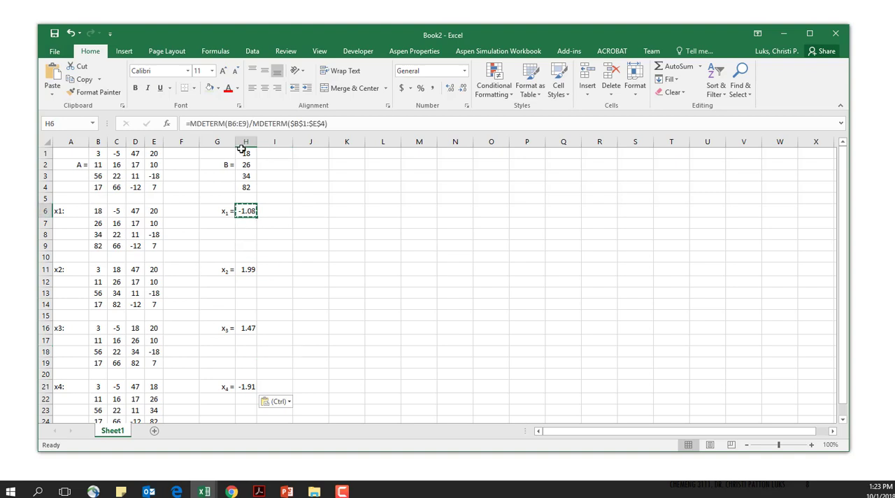
click(354, 52)
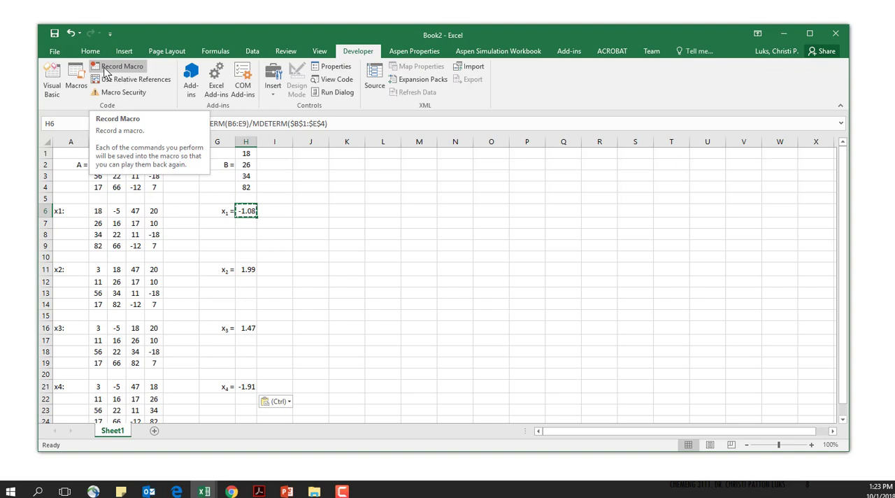
click(243, 222)
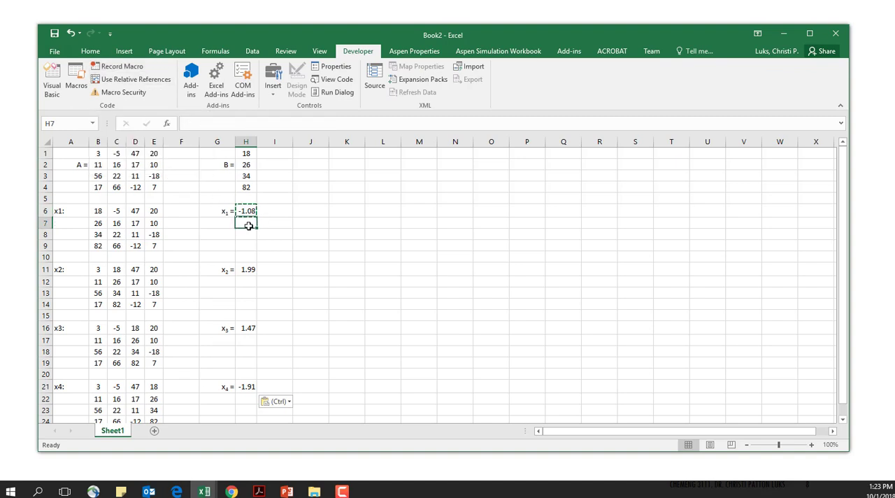
click(125, 79)
click(122, 67)
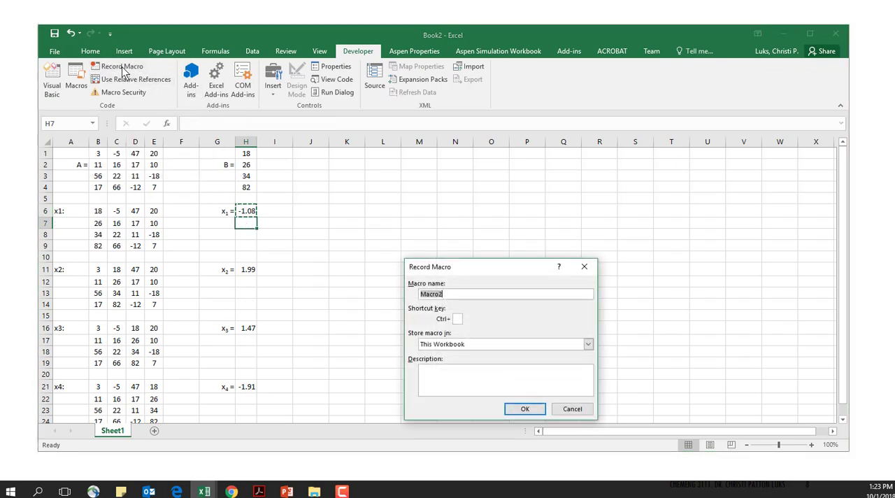
text(determinant)
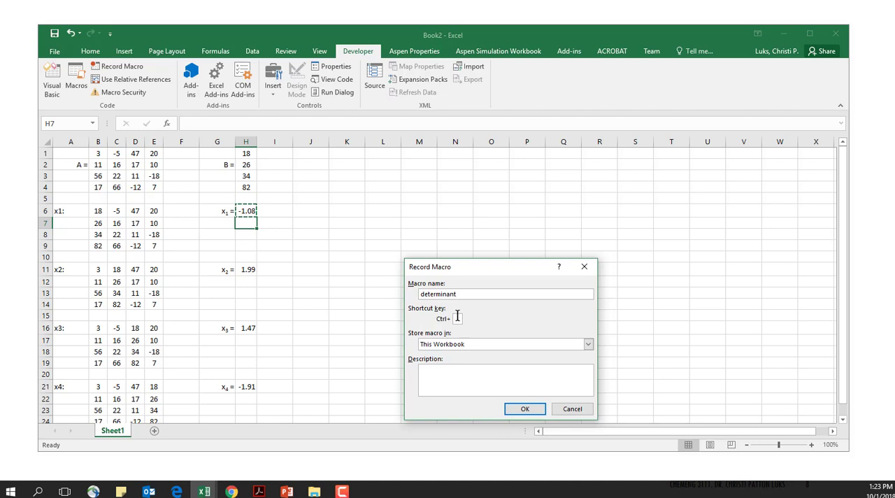
click(523, 408)
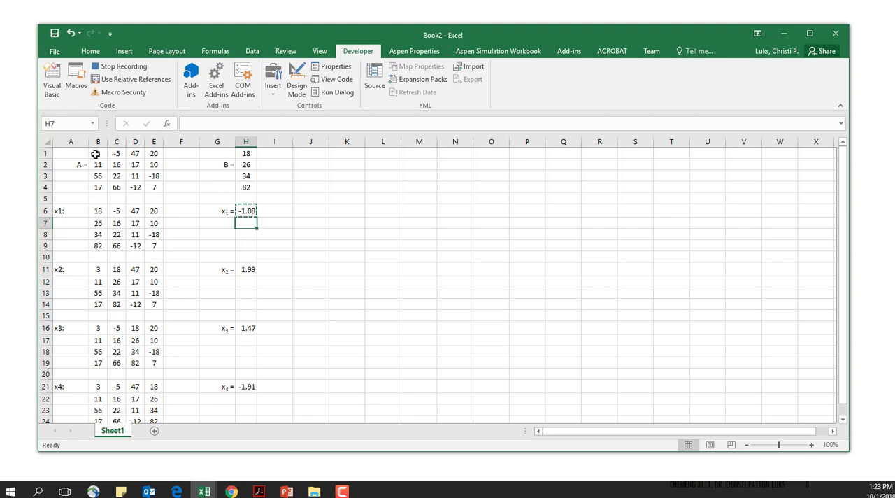
- Enter =mdeterm(B6:E9)/mdeterm in cell H7 for the x1 determinant ratio
text(=)
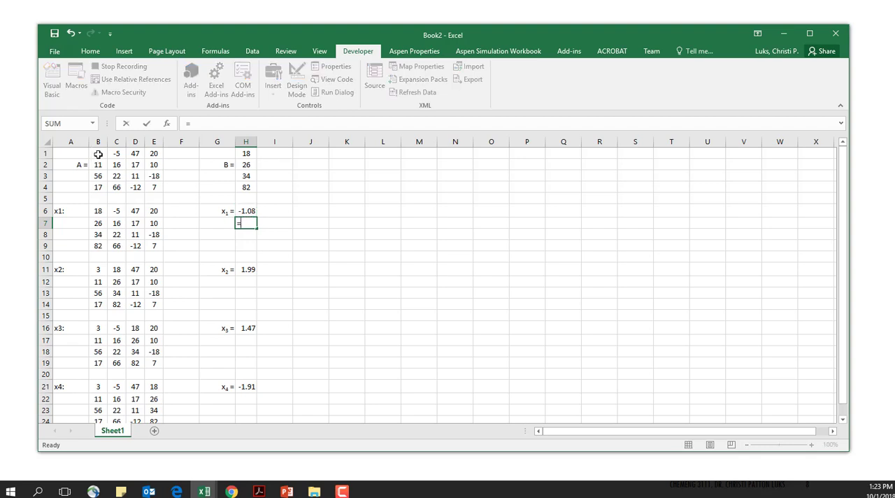
text(mdeterm()
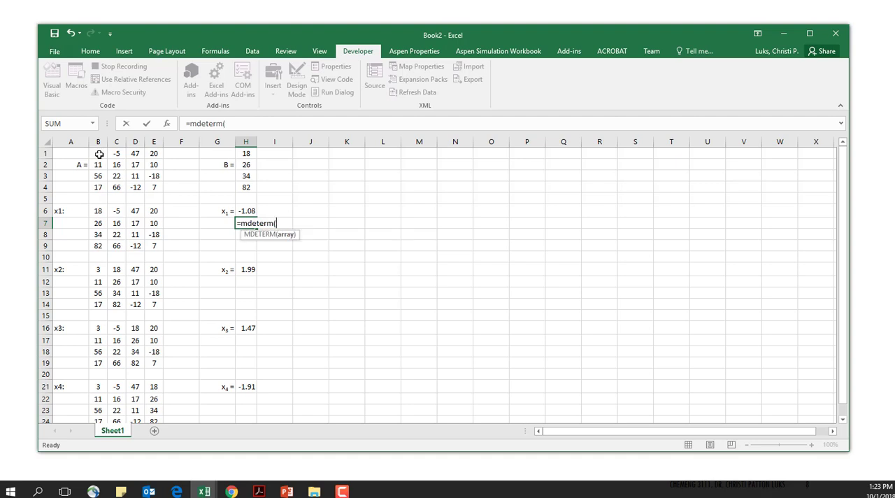
drag(99, 154, 155, 187)
drag(96, 213, 155, 243)
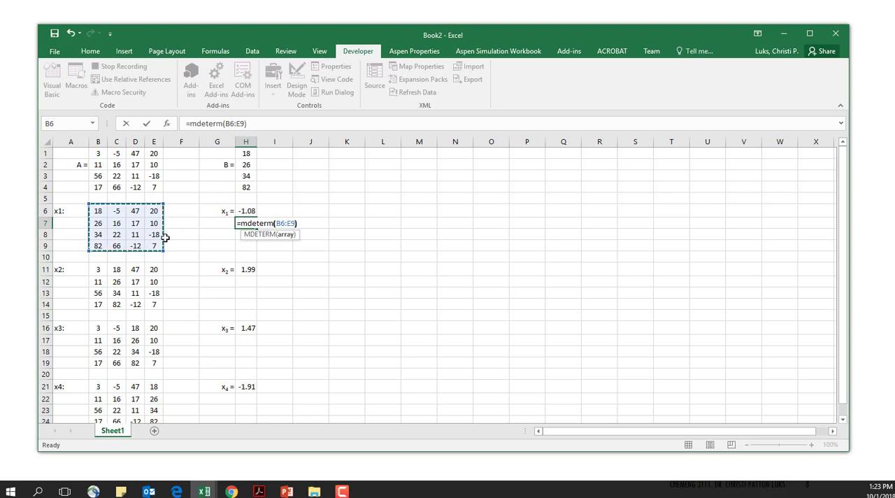
text()/mdeterm)
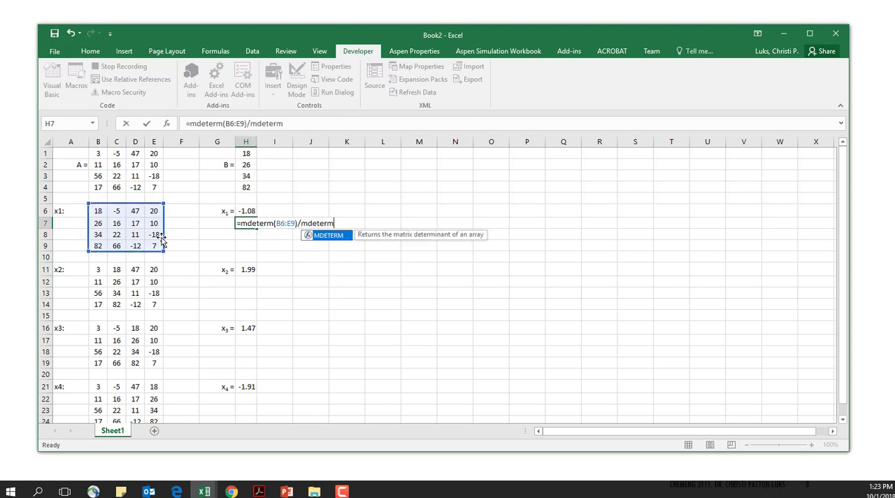
drag(90, 153, 151, 184)
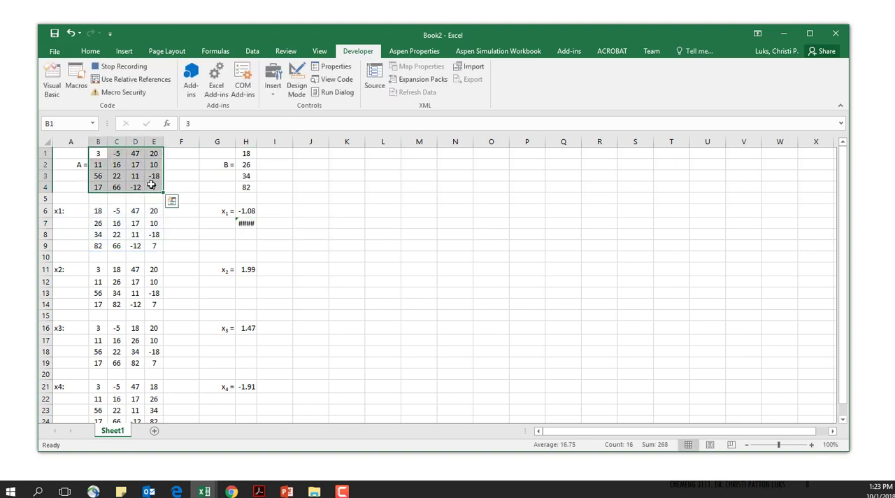
key(Return)
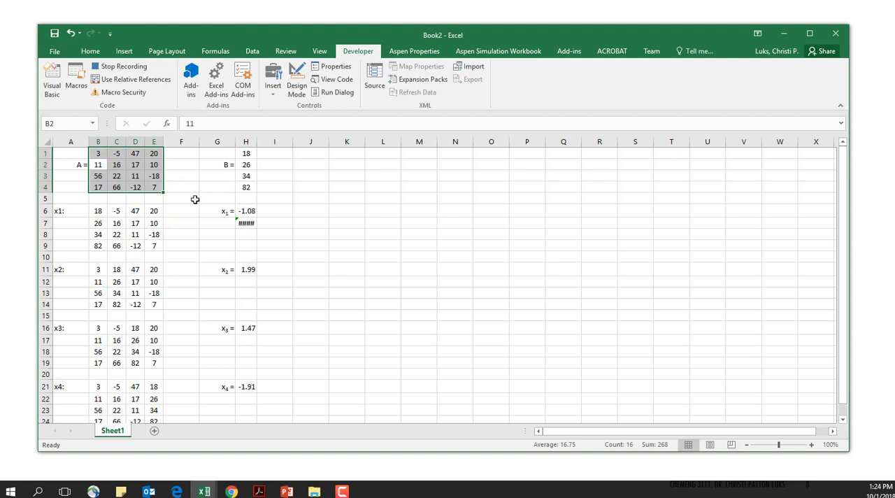
- Complete the H7 formula's denominator as MDETERM($B$1:$E$4) and stop recording the macro
click(245, 223)
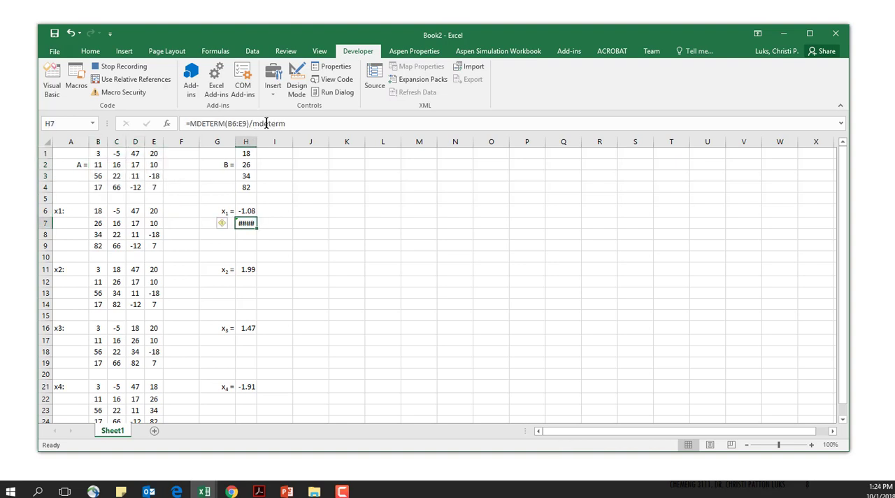
click(299, 123)
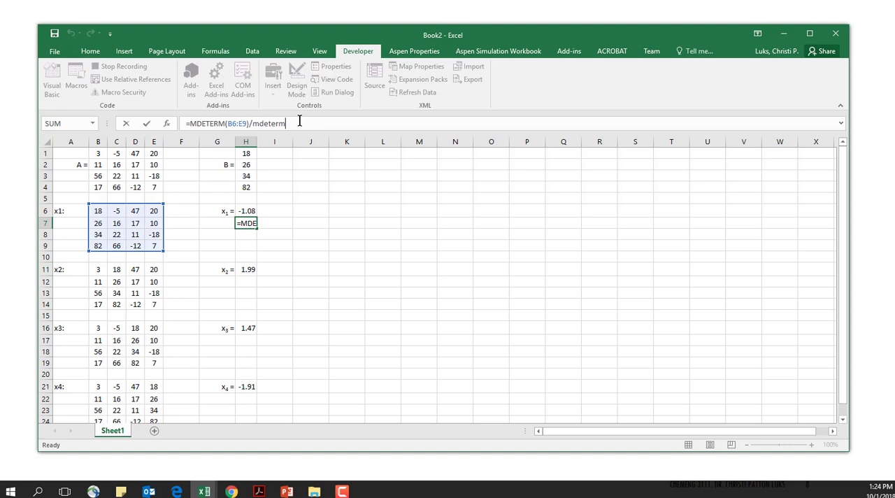
text(()
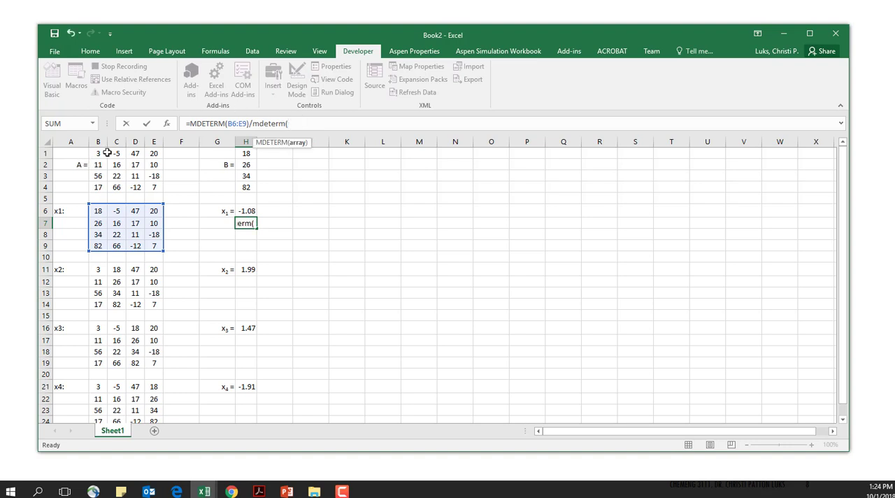
drag(102, 153, 153, 184)
text())
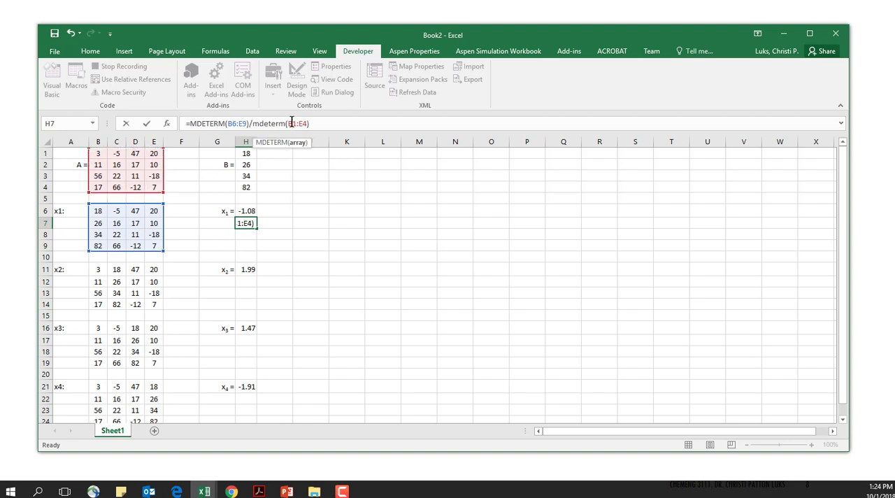
key(F4)
click(313, 122)
key(F4)
key(Return)
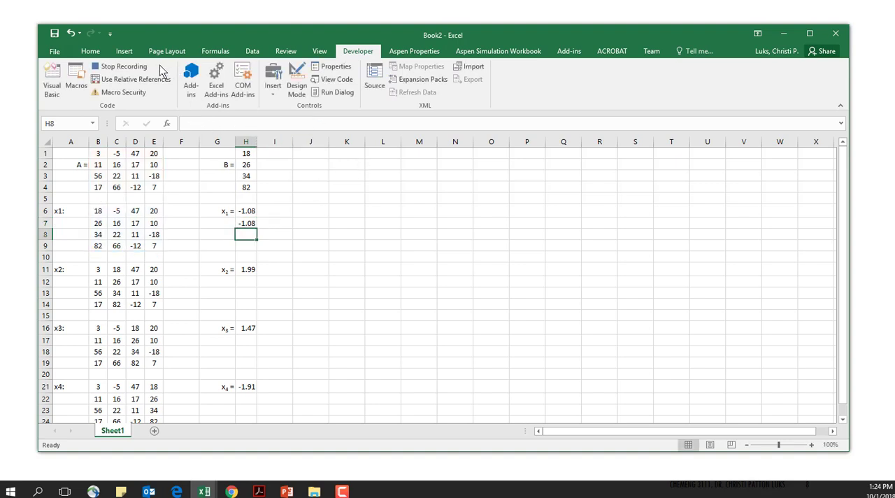
click(136, 67)
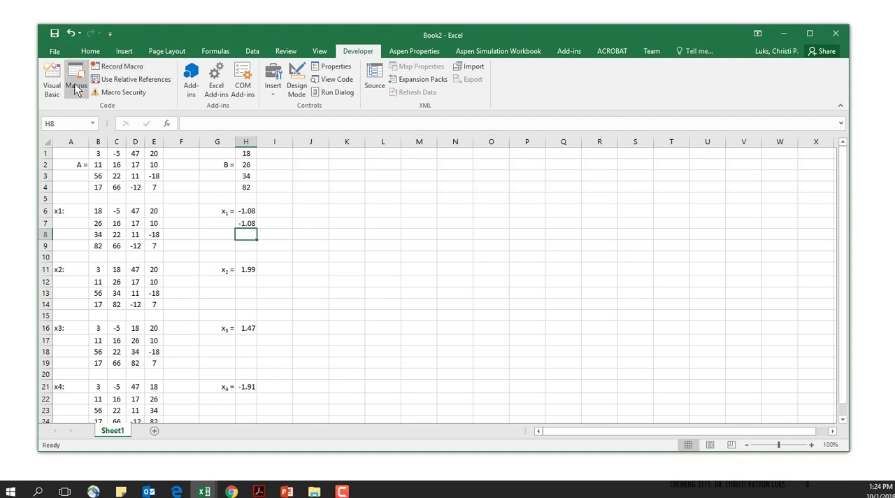
- Open the code of Module1 in the Book2 project in the Visual Basic editor
click(52, 78)
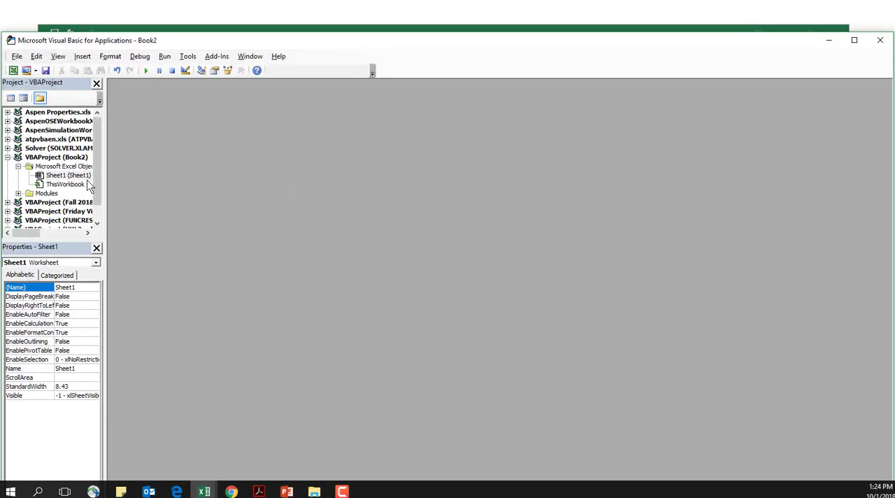
click(17, 193)
double_click(57, 202)
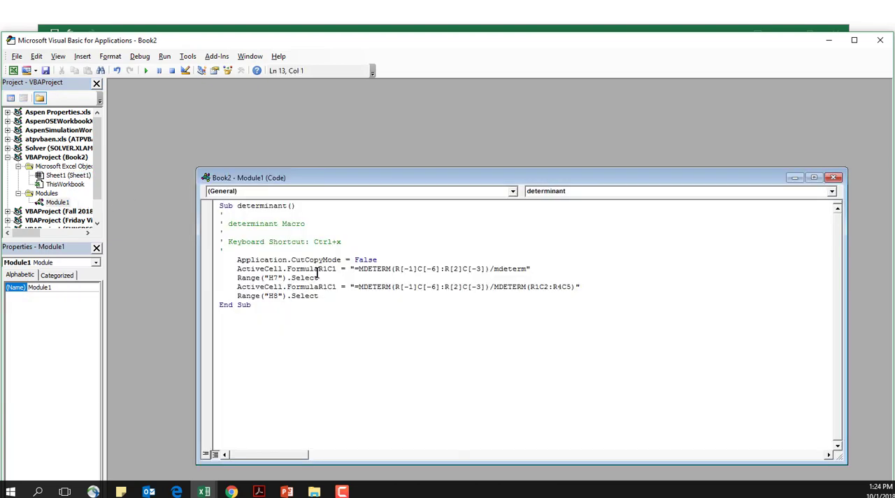